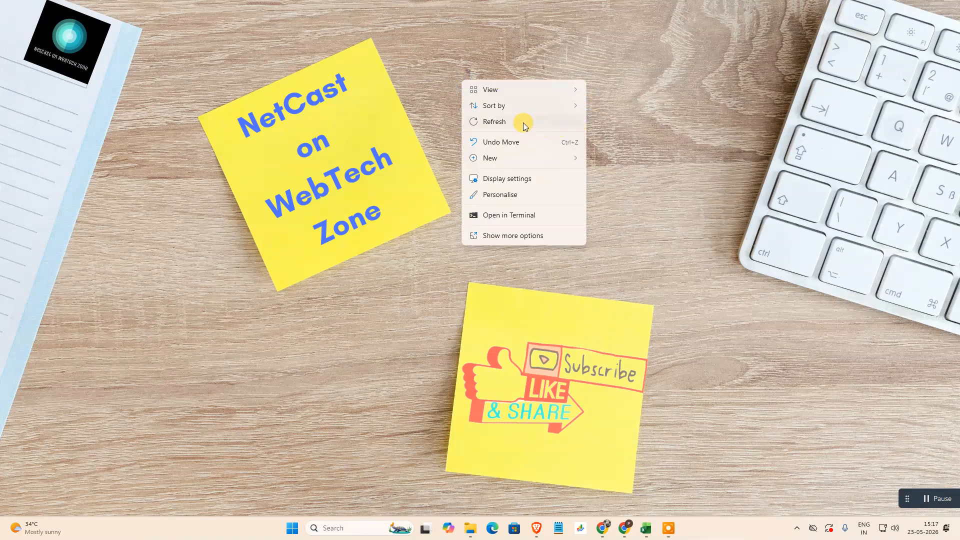
pyautogui.rightClick(477, 101)
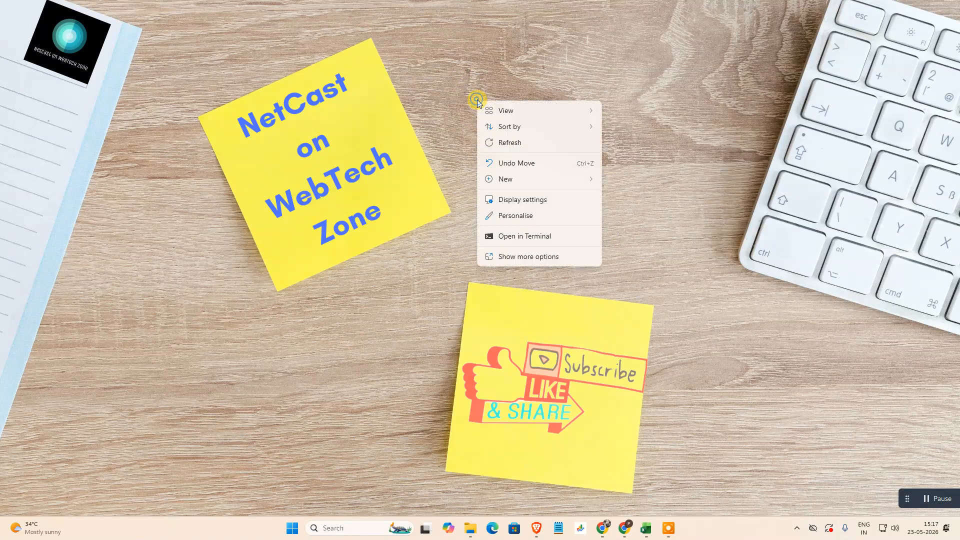
pyautogui.click(508, 145)
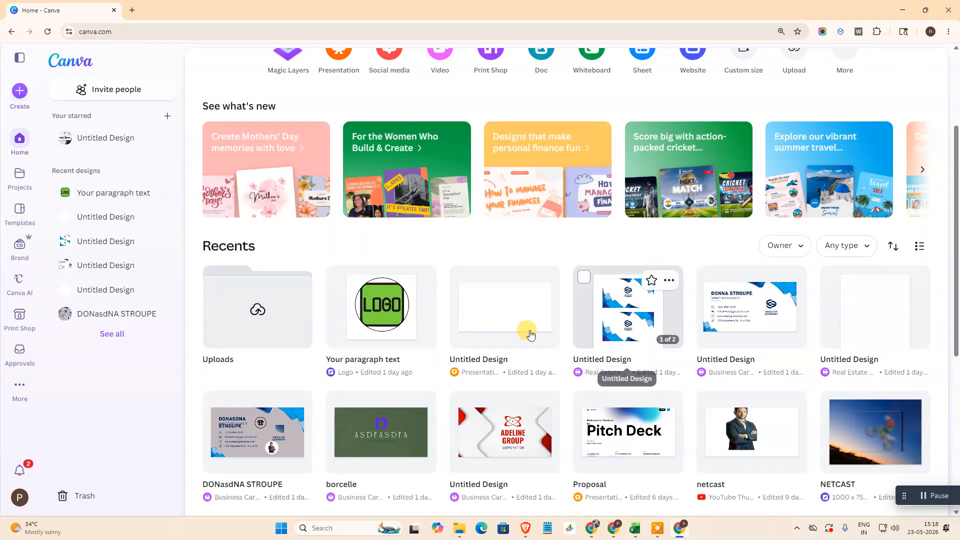
# Create a new blank YouTube Thumbnail design from the social media category
pyautogui.scroll(3, 465, 305)
pyautogui.click(20, 90)
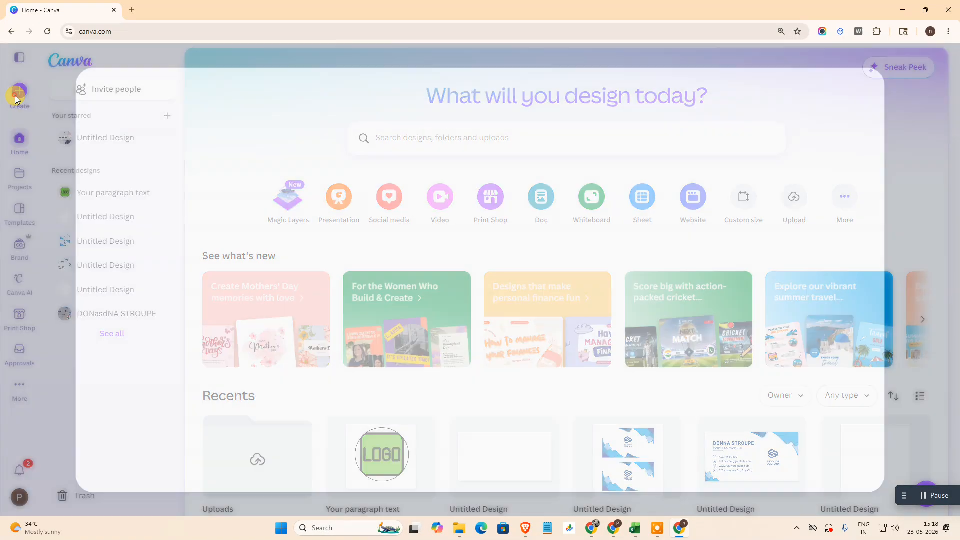
pyautogui.click(149, 150)
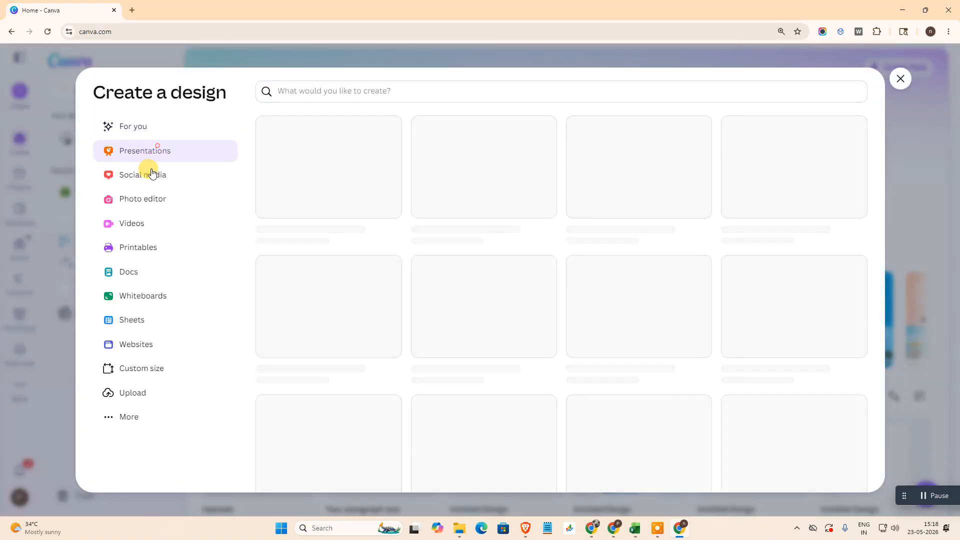
pyautogui.click(147, 174)
pyautogui.click(482, 247)
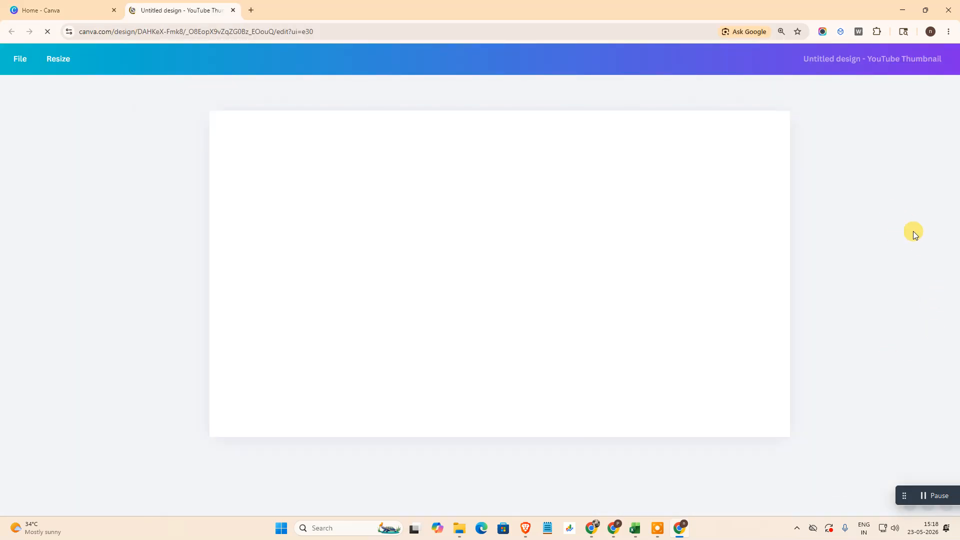
# Insert the uploaded photo of the white car on the road, enlarge it to nearly the page height and centre it
pyautogui.click(19, 145)
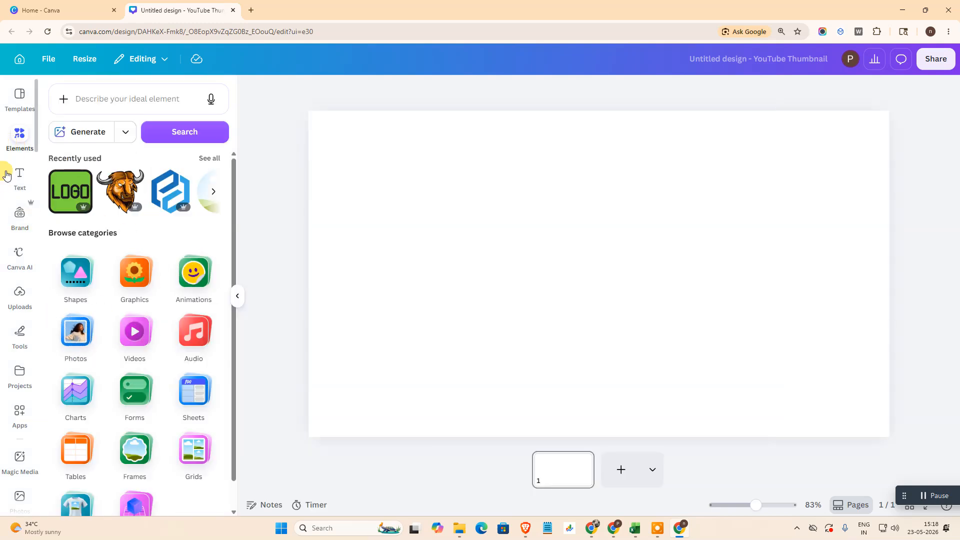
pyautogui.click(18, 295)
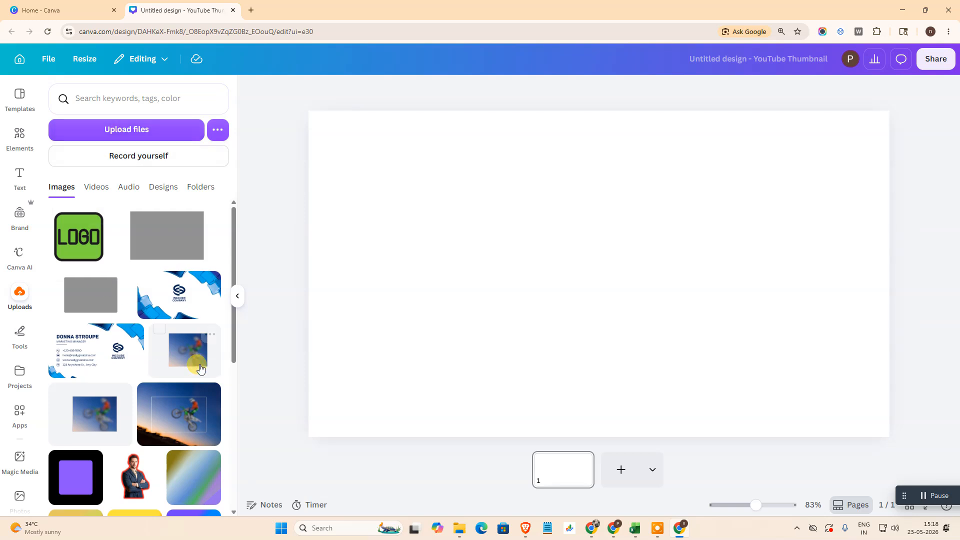
pyautogui.scroll(-3, 197, 368)
pyautogui.scroll(-8, 120, 391)
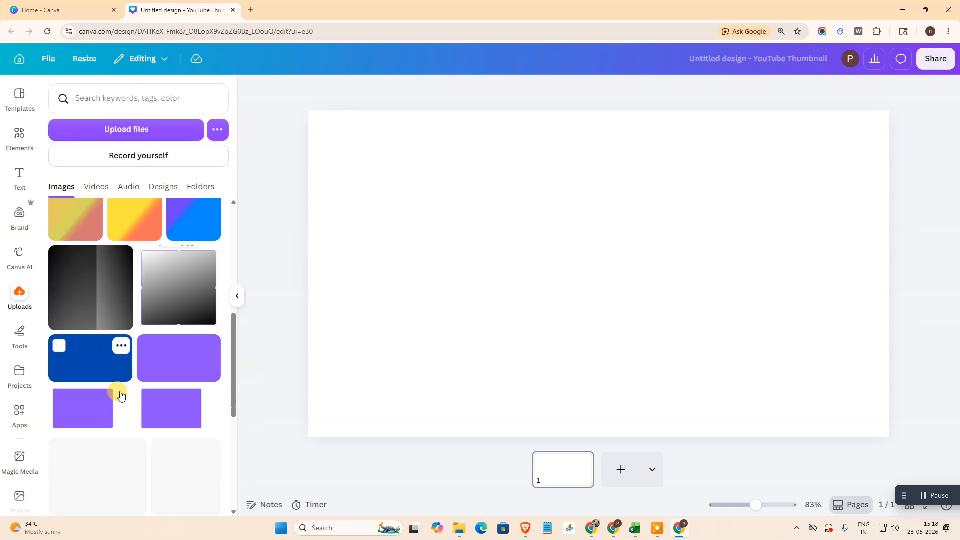
pyautogui.click(168, 250)
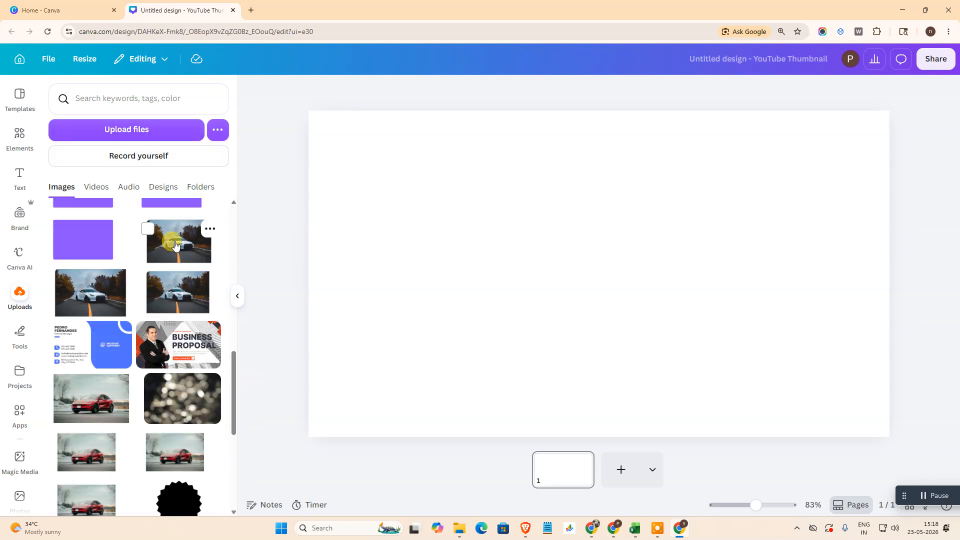
pyautogui.moveTo(738, 295); pyautogui.dragTo(668, 256)
pyautogui.moveTo(742, 354); pyautogui.dragTo(868, 418)
pyautogui.moveTo(578, 302); pyautogui.dragTo(586, 308)
pyautogui.click(899, 273)
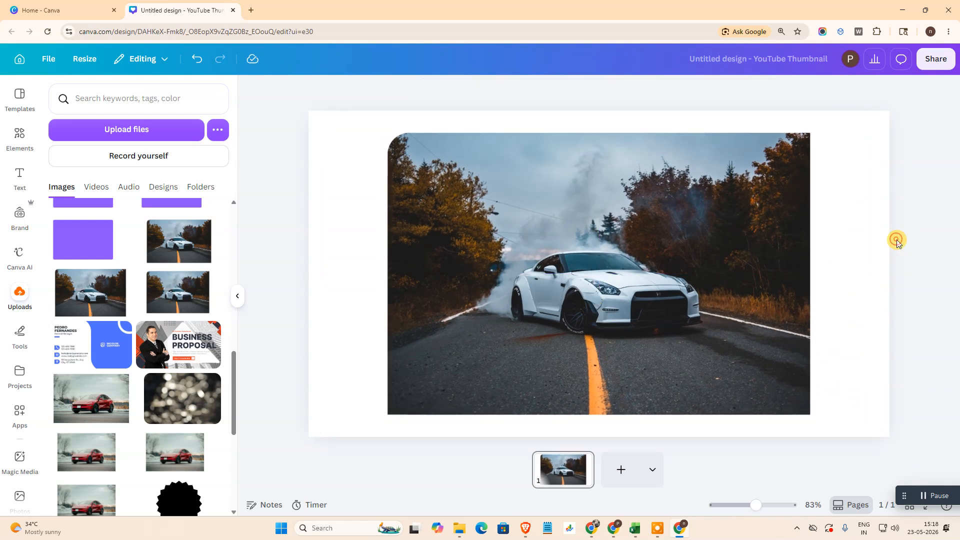
# Search the elements for "shapes" and list all the shape results
pyautogui.click(21, 145)
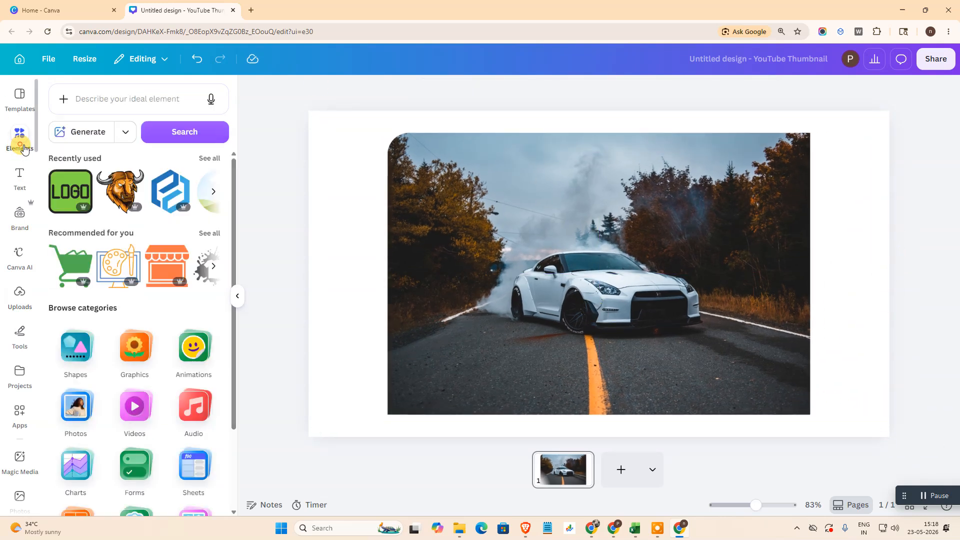
pyautogui.click(106, 102)
pyautogui.write('shapes')
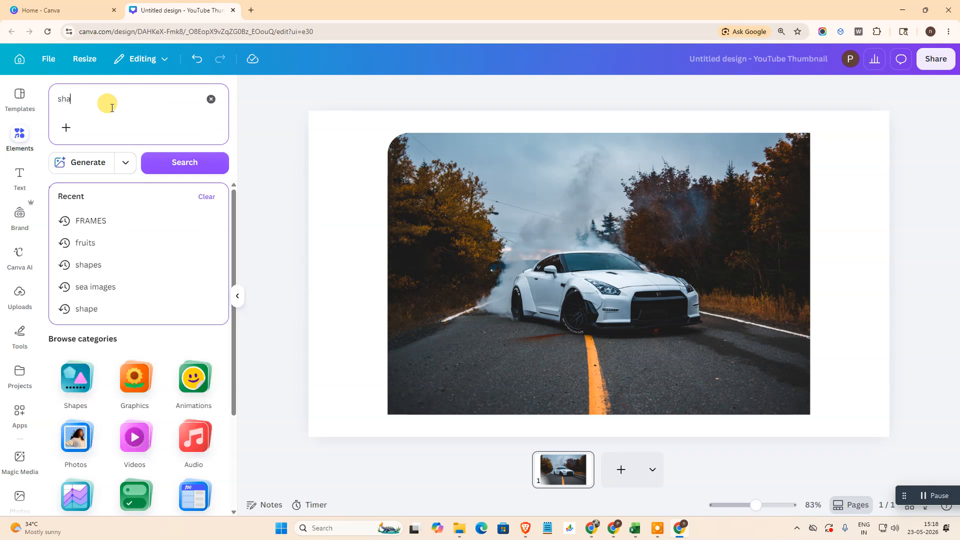
pyautogui.press('Return')
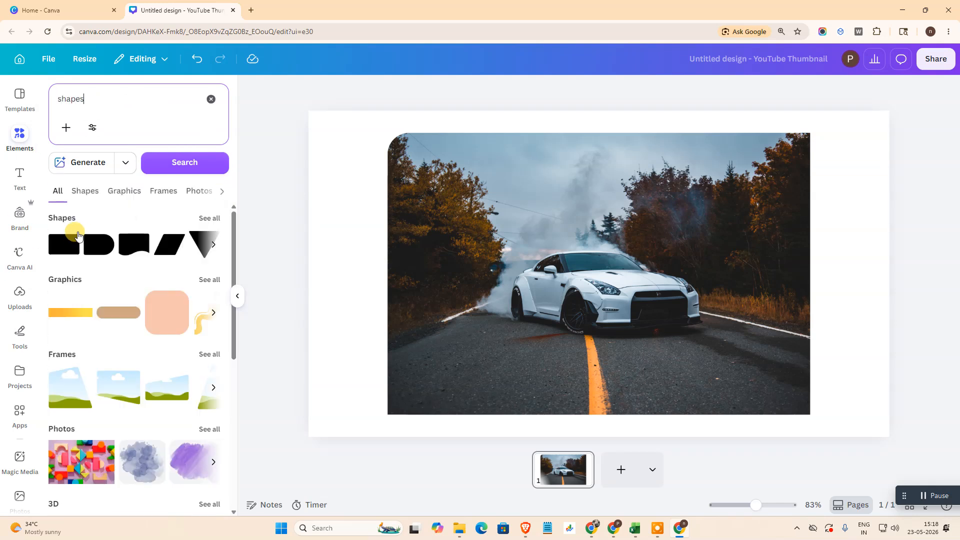
pyautogui.click(210, 219)
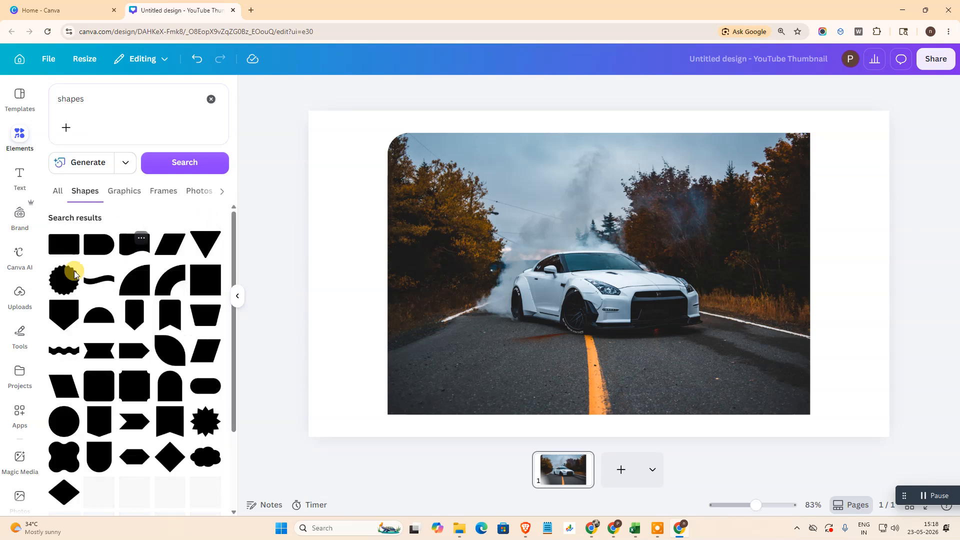
# Add the plain rectangle shape, move it over the photo's left edge and enlarge it to cover part of the photo
pyautogui.scroll(-2, 118, 253)
pyautogui.scroll(2, 67, 268)
pyautogui.scroll(-1, 145, 340)
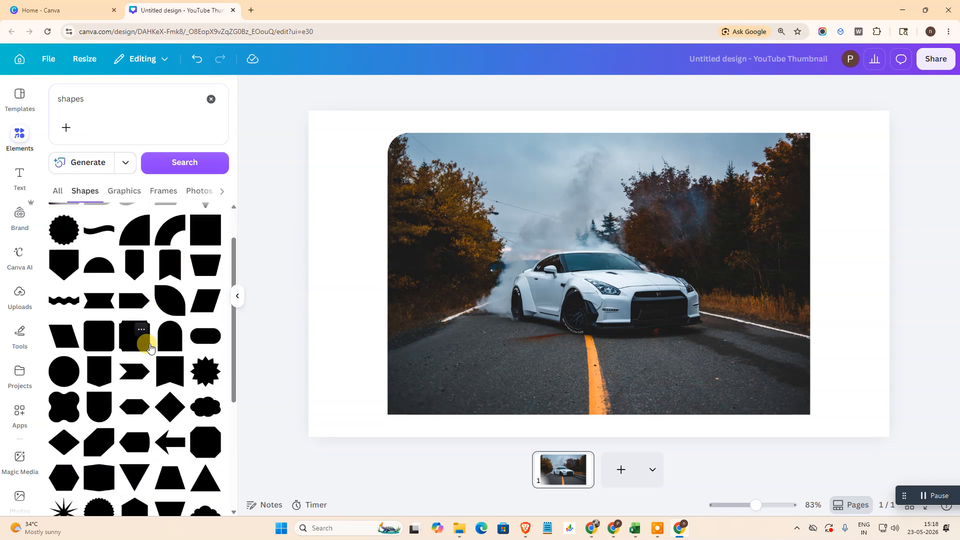
pyautogui.scroll(1, 150, 347)
pyautogui.click(65, 243)
pyautogui.click(755, 302)
pyautogui.moveTo(610, 270); pyautogui.dragTo(336, 238)
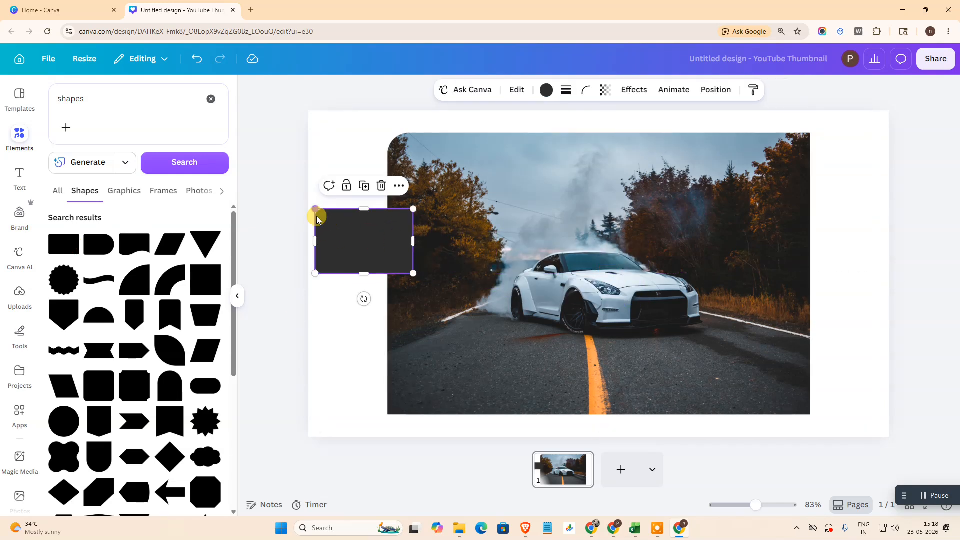
pyautogui.moveTo(413, 274); pyautogui.dragTo(569, 409)
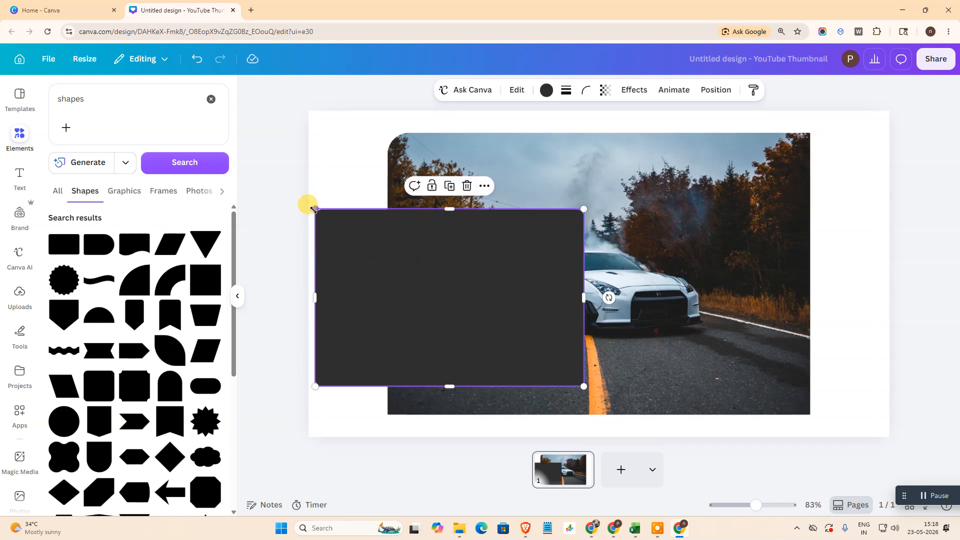
# Set the dark rectangle's corner rounding to 0
pyautogui.doubleClick(356, 241)
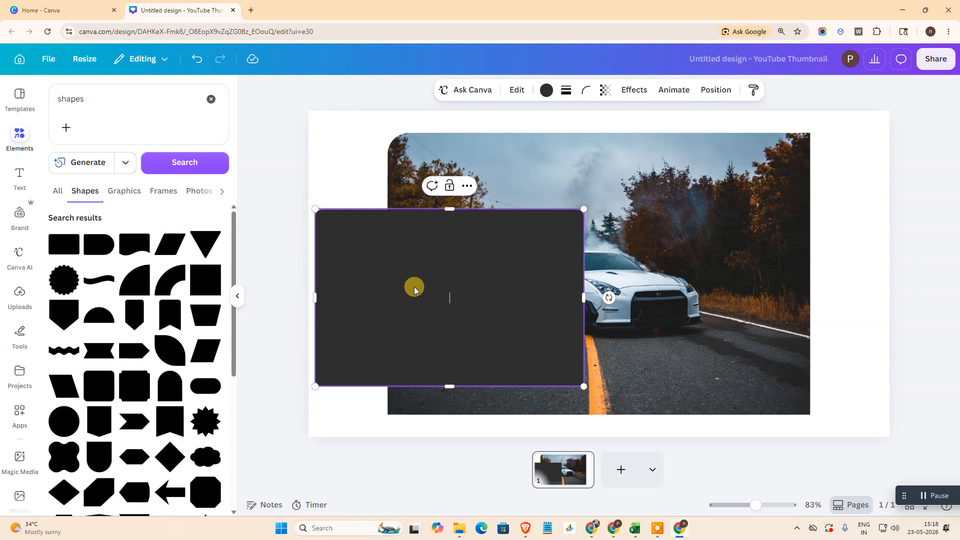
pyautogui.click(585, 90)
pyautogui.moveTo(542, 136); pyautogui.dragTo(502, 137)
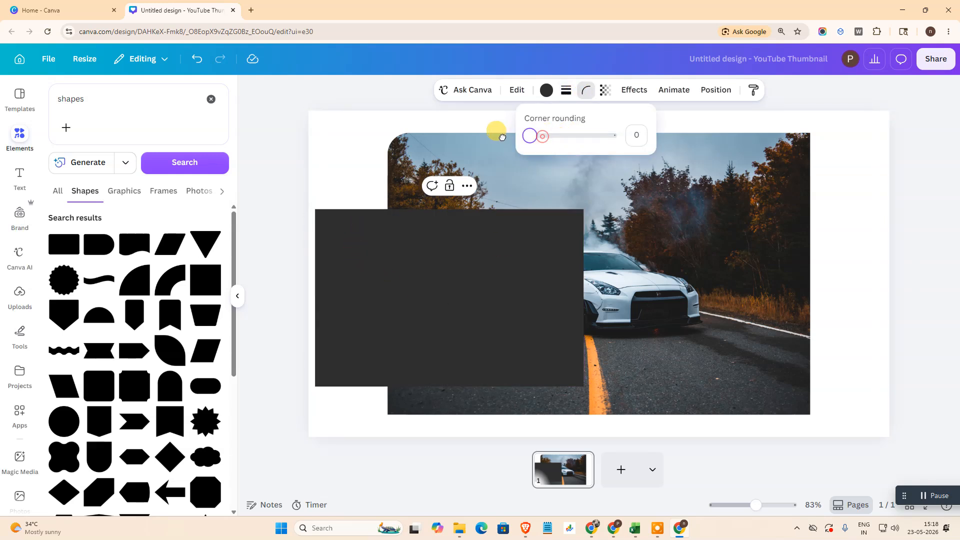
pyautogui.click(368, 285)
# Resize and reposition the dark rectangle until it covers the car photo edge to edge
pyautogui.moveTo(469, 343); pyautogui.dragTo(453, 205)
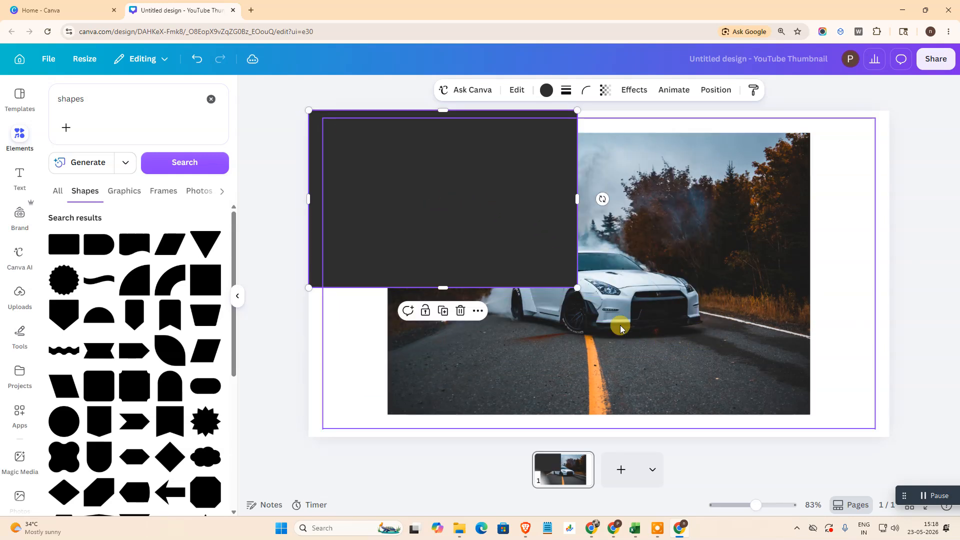
pyautogui.moveTo(580, 289); pyautogui.dragTo(853, 409)
pyautogui.moveTo(539, 324); pyautogui.dragTo(575, 315)
pyautogui.click(663, 233)
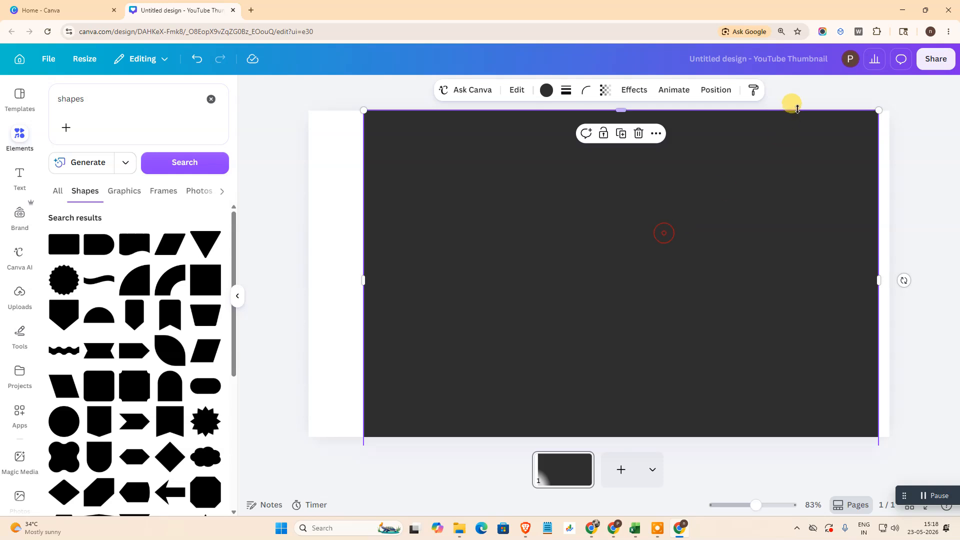
pyautogui.moveTo(877, 110); pyautogui.dragTo(698, 249)
pyautogui.moveTo(442, 313); pyautogui.dragTo(450, 207)
pyautogui.moveTo(707, 345); pyautogui.dragTo(807, 415)
pyautogui.moveTo(493, 261)
pyautogui.mouseDown()
pyautogui.moveTo(506, 265)
pyautogui.moveTo(497, 261)
pyautogui.mouseUp()
pyautogui.moveTo(385, 125)
pyautogui.mouseDown()
pyautogui.moveTo(402, 155)
pyautogui.moveTo(382, 142)
pyautogui.mouseUp()
pyautogui.moveTo(461, 343); pyautogui.dragTo(445, 337)
pyautogui.click(921, 236)
# Fill the rectangle with the default diagonal gradient of blue, purple and orange, and clear the element search
pyautogui.click(515, 252)
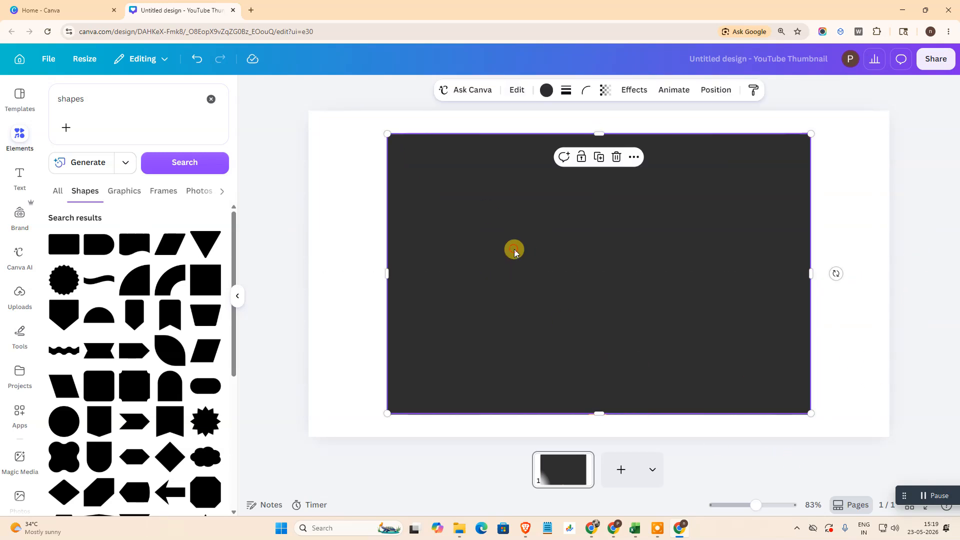
pyautogui.click(546, 90)
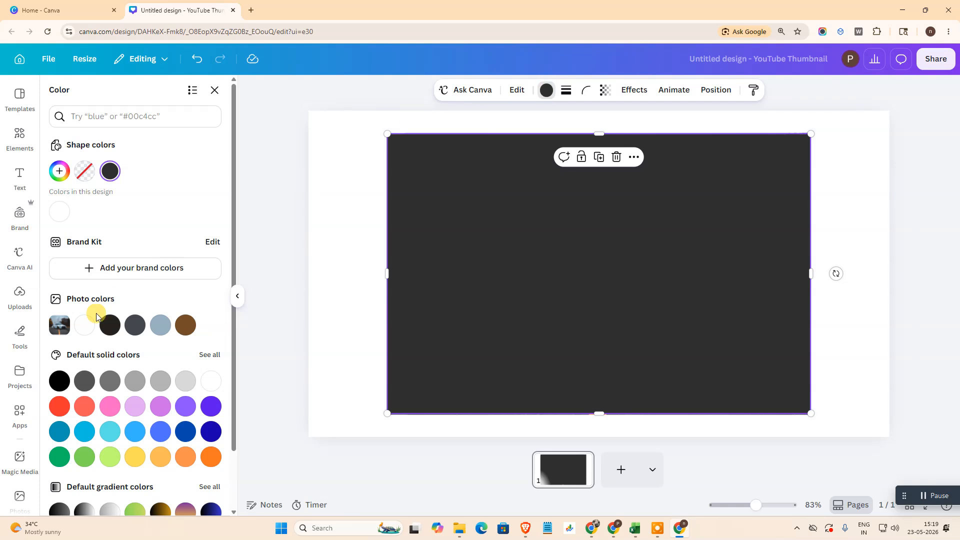
pyautogui.scroll(-2, 134, 343)
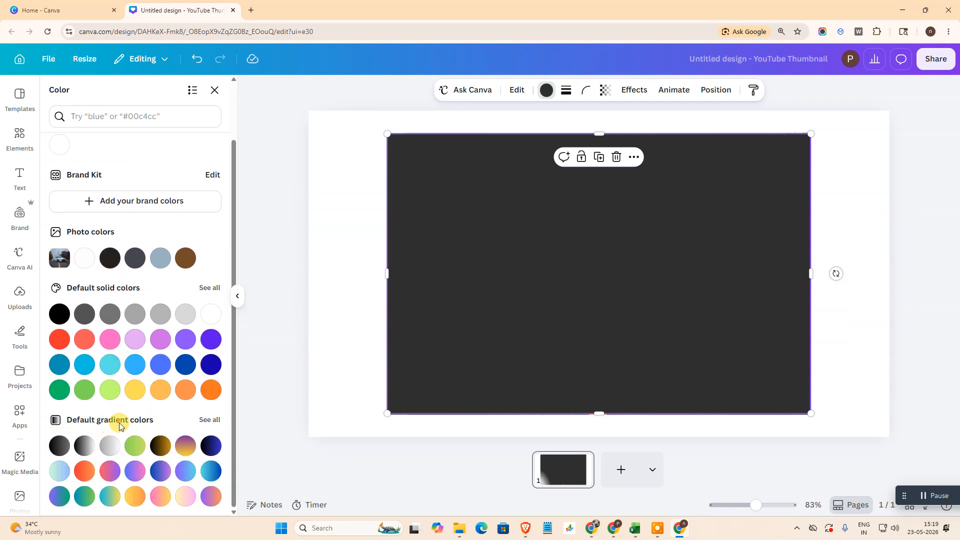
pyautogui.click(210, 420)
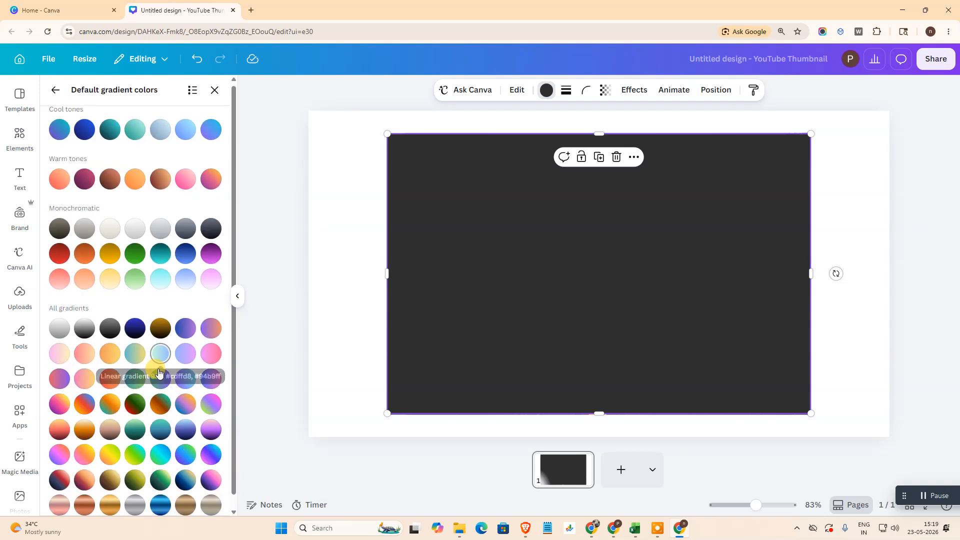
pyautogui.scroll(-1, 150, 369)
pyautogui.click(160, 374)
pyautogui.click(161, 419)
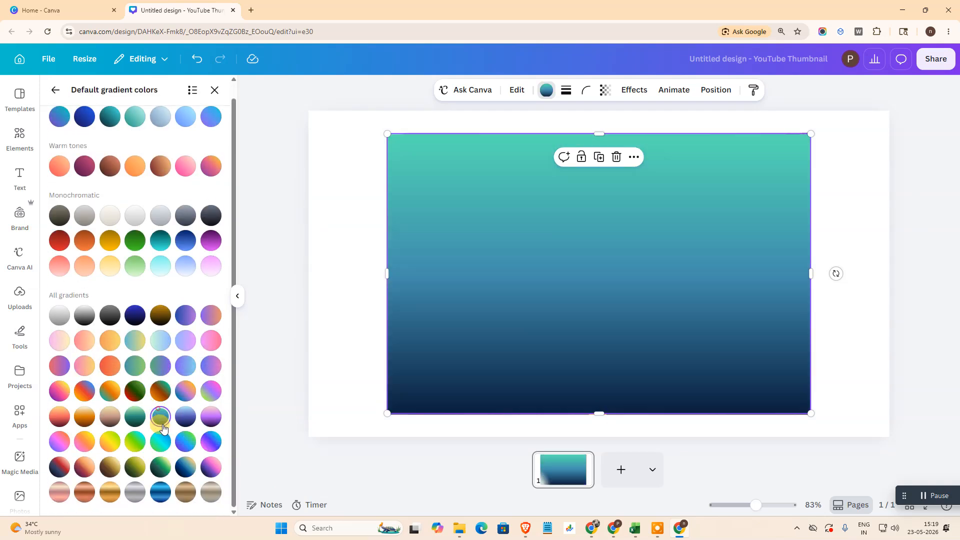
pyautogui.click(135, 417)
pyautogui.scroll(1, 159, 405)
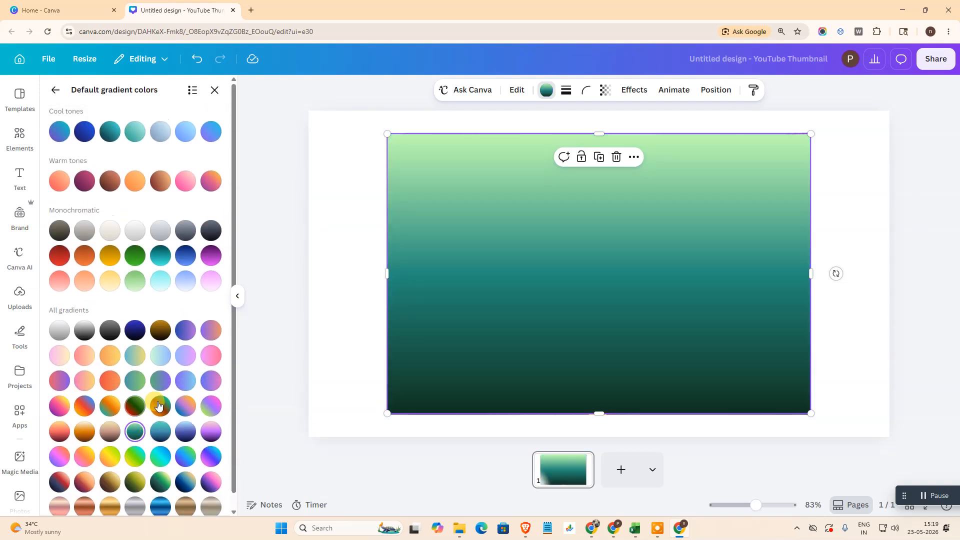
pyautogui.click(165, 264)
pyautogui.click(187, 409)
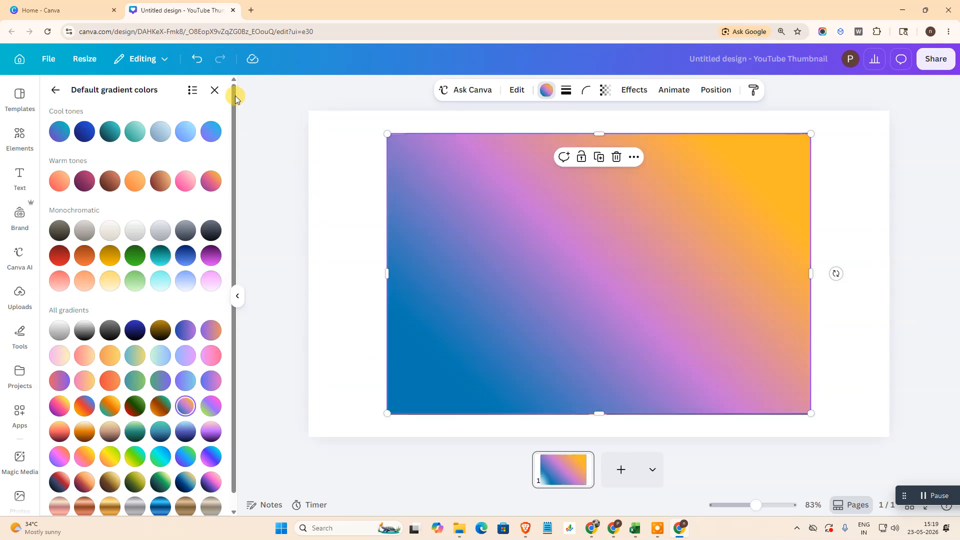
pyautogui.click(215, 94)
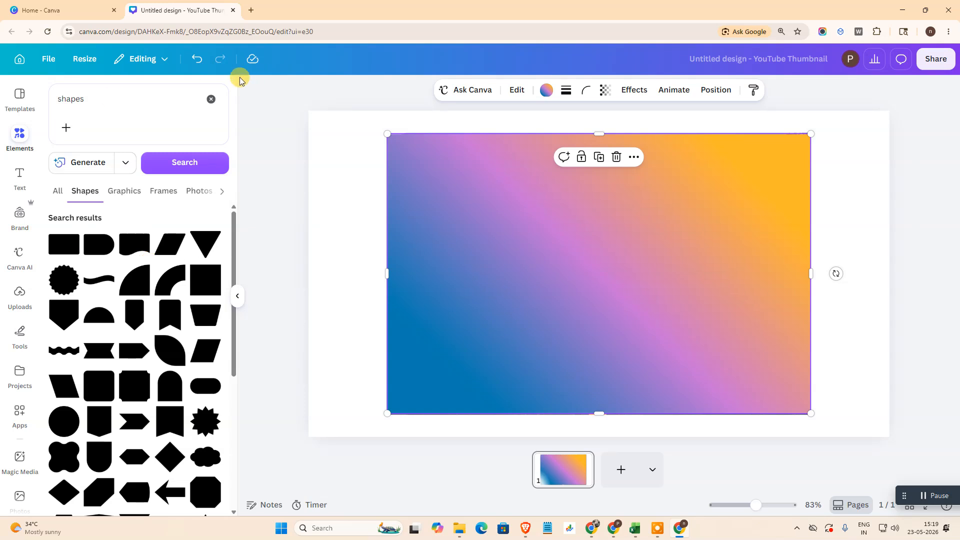
pyautogui.click(211, 99)
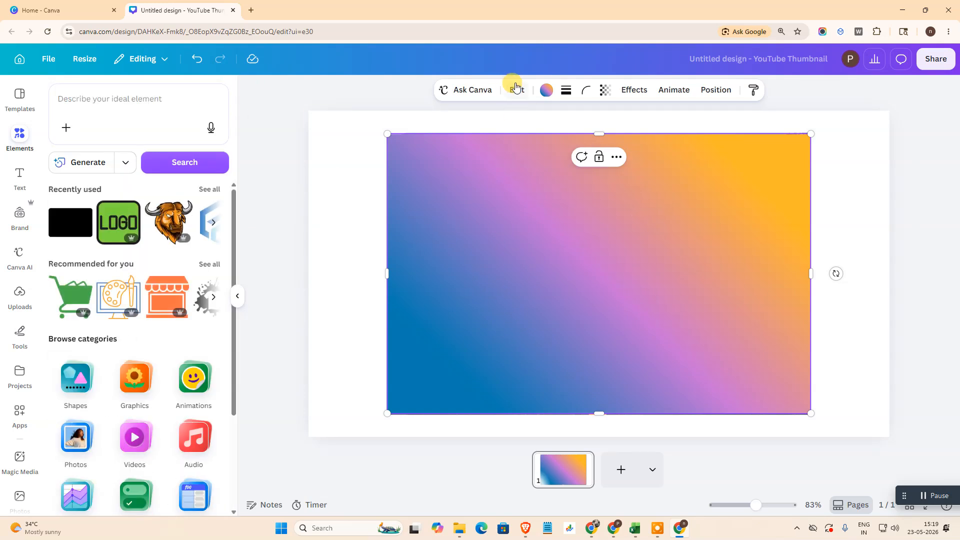
# Try the gradient styles on the rectangle and apply the diagonal one running from blue at the upper left to orange at the lower right
pyautogui.click(547, 92)
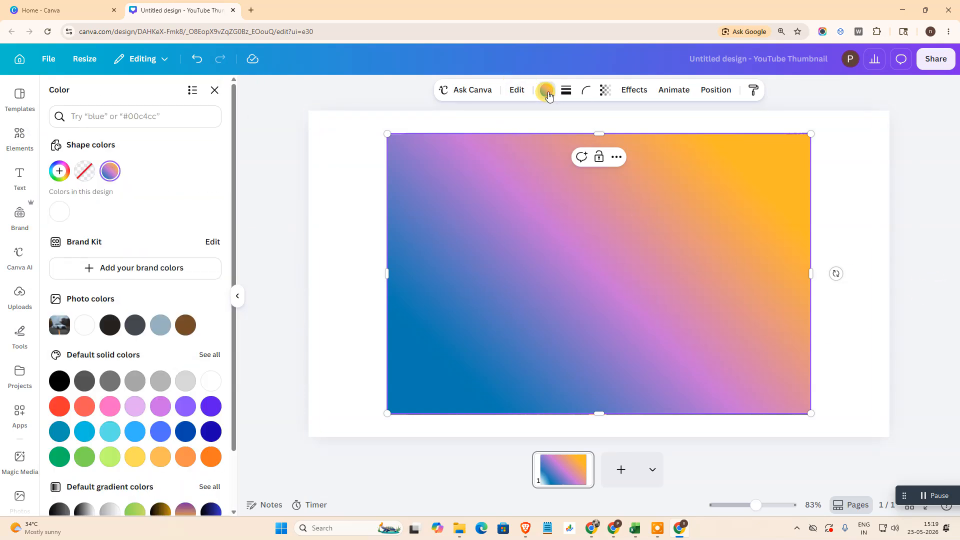
pyautogui.click(61, 182)
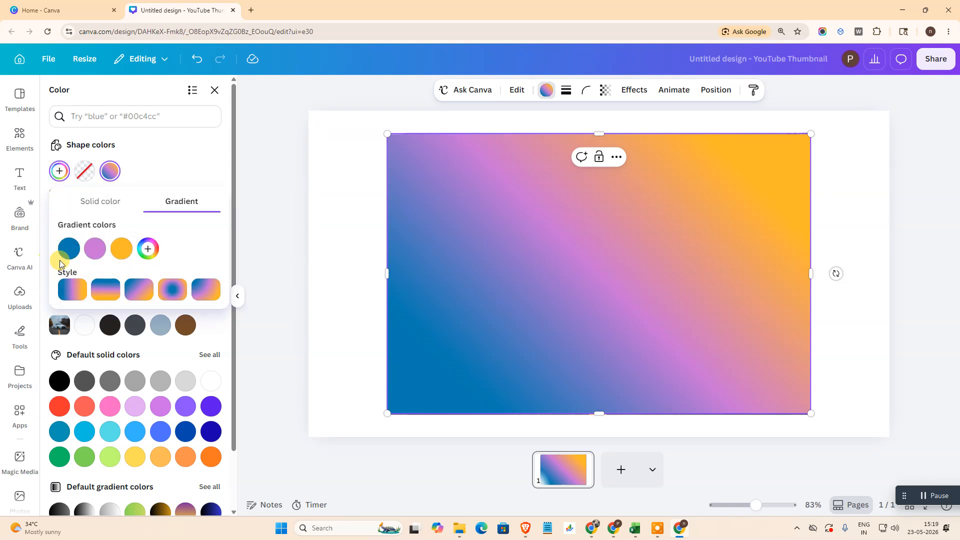
pyautogui.click(111, 295)
pyautogui.click(139, 290)
pyautogui.click(171, 290)
pyautogui.click(204, 297)
pyautogui.click(107, 293)
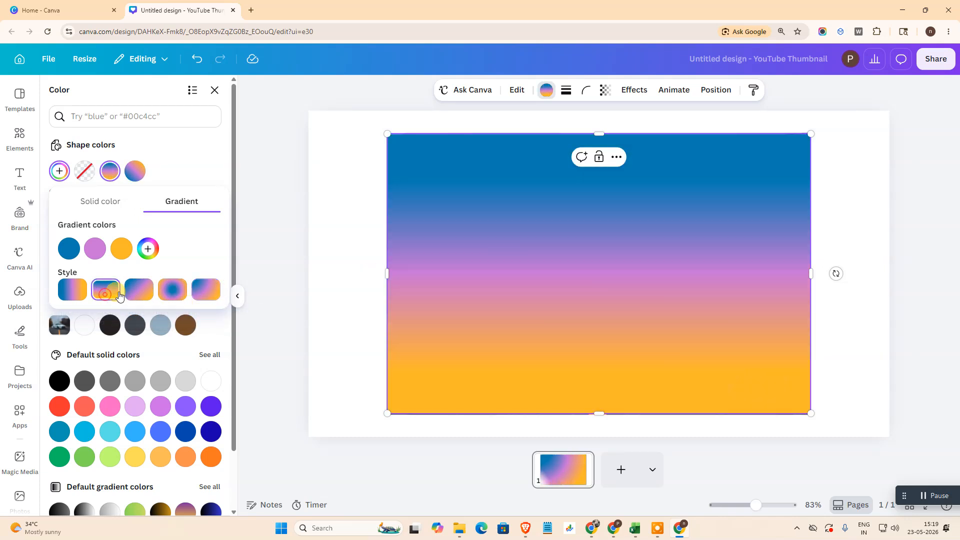
pyautogui.click(129, 295)
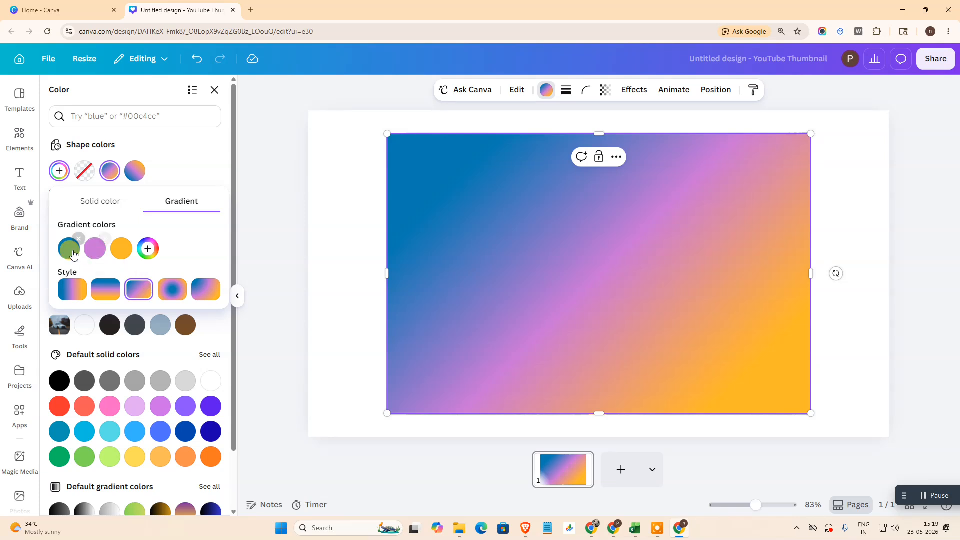
# Change the middle purple colour of the rectangle's gradient to a soft blue, #718DD4
pyautogui.click(91, 255)
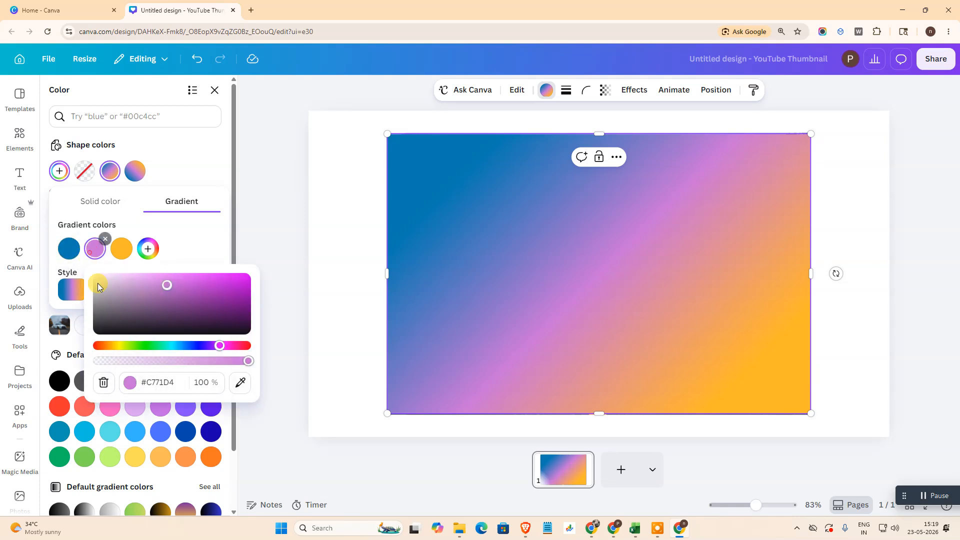
pyautogui.click(184, 345)
pyautogui.moveTo(183, 346); pyautogui.dragTo(189, 345)
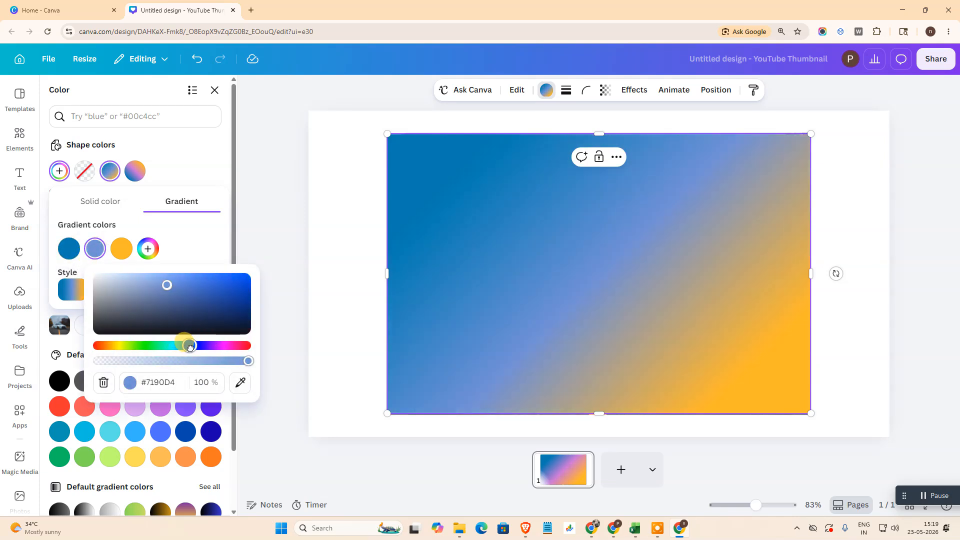
pyautogui.click(173, 250)
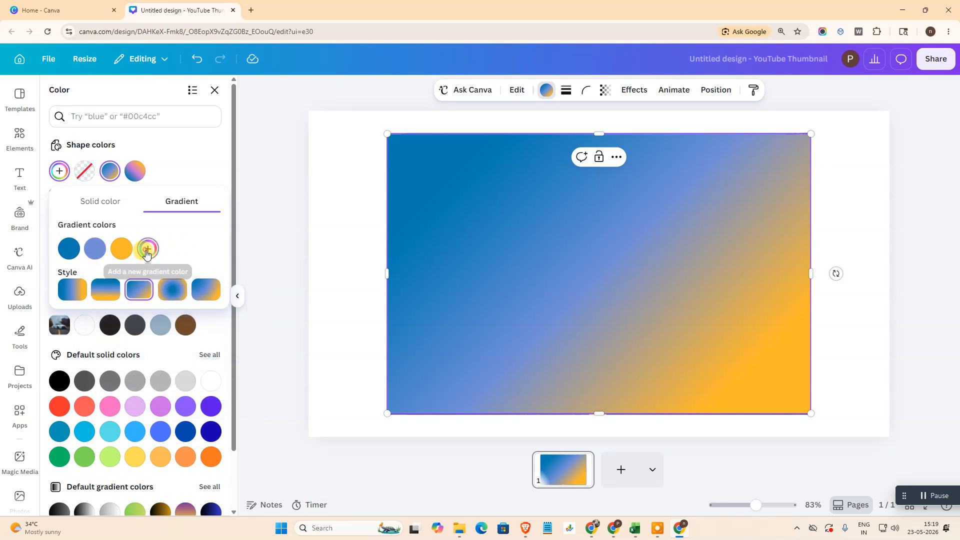
# Add a fourth colour, violet #4D29FF, to the end of the rectangle's gradient
pyautogui.click(146, 254)
pyautogui.click(255, 345)
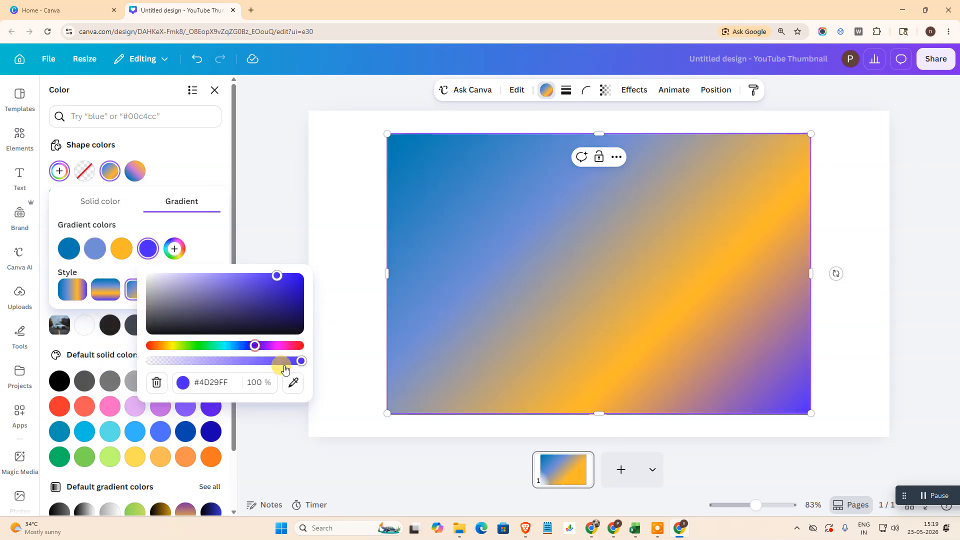
pyautogui.click(226, 256)
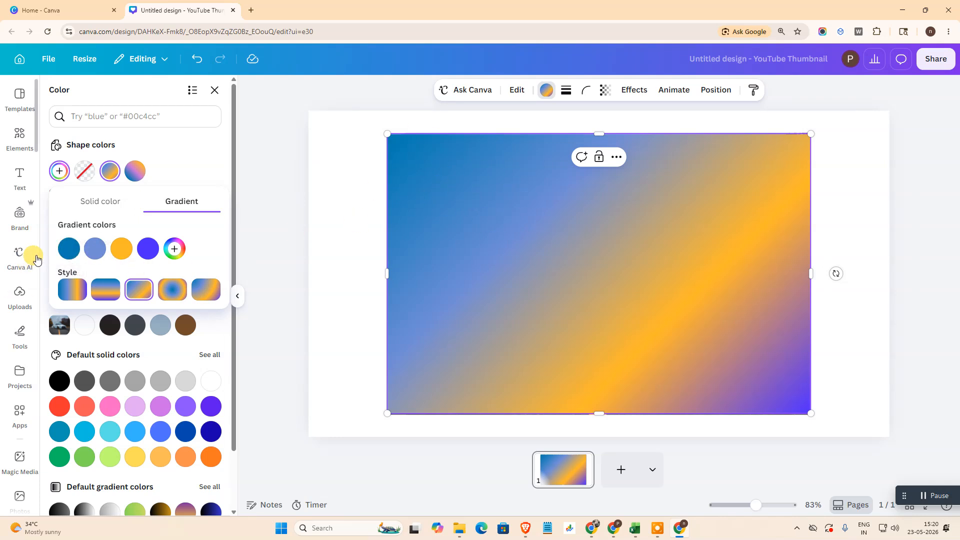
# Lower the opacity of the first three gradient colours, with the soft blue at 38% and the orange at 66%
pyautogui.click(69, 249)
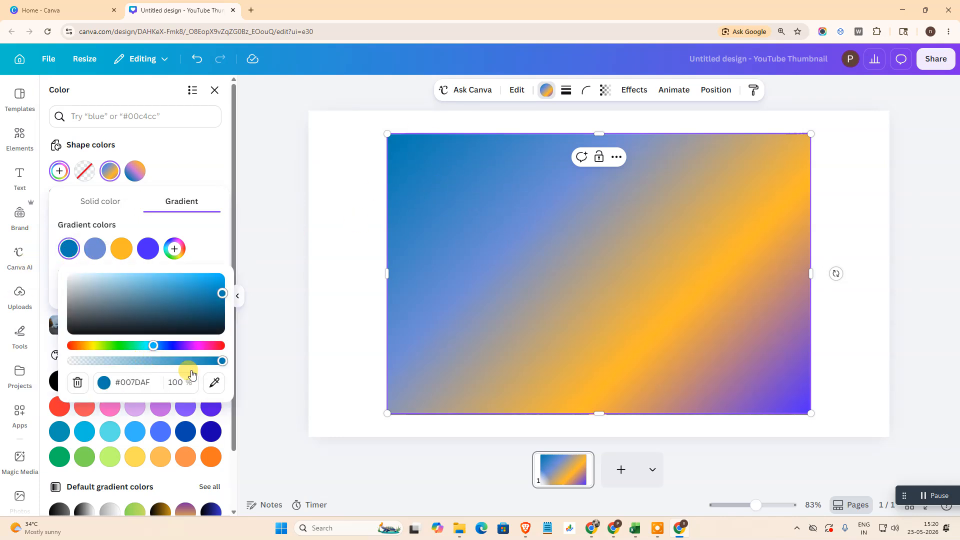
pyautogui.moveTo(219, 361); pyautogui.dragTo(100, 367)
pyautogui.click(95, 249)
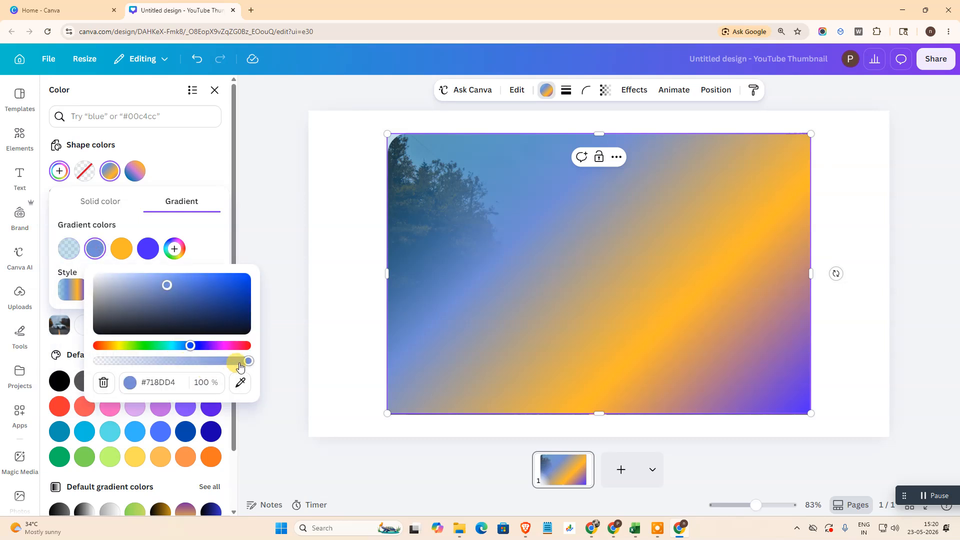
pyautogui.moveTo(238, 364); pyautogui.dragTo(152, 368)
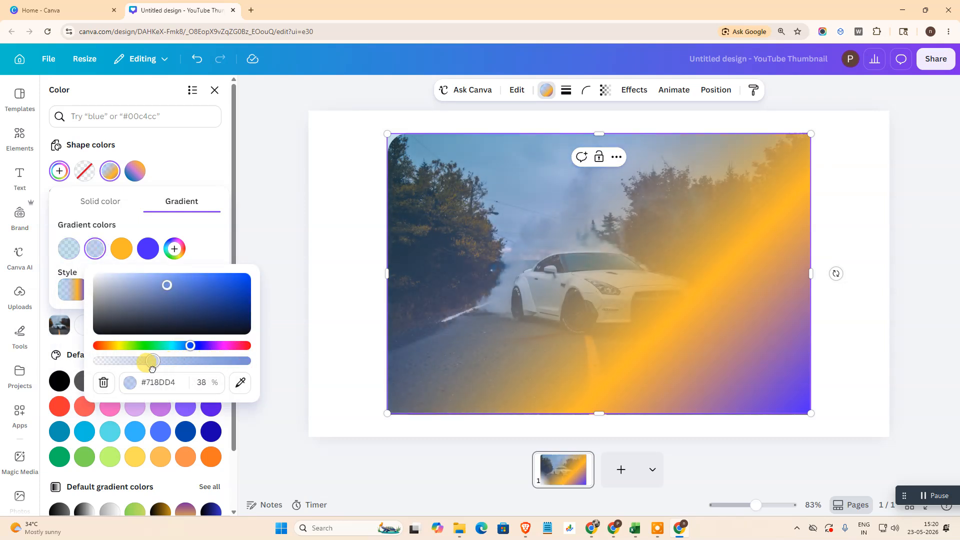
pyautogui.click(121, 249)
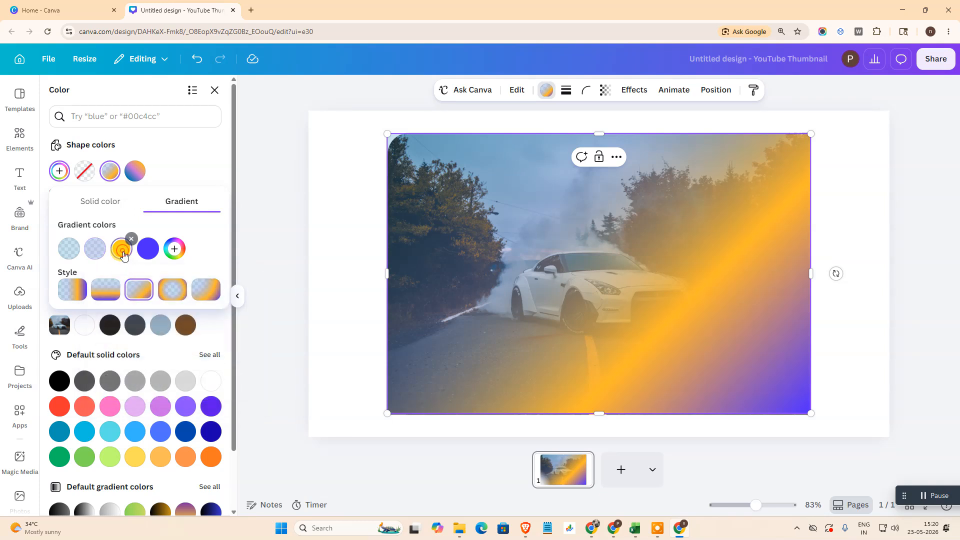
pyautogui.moveTo(264, 366); pyautogui.dragTo(192, 371)
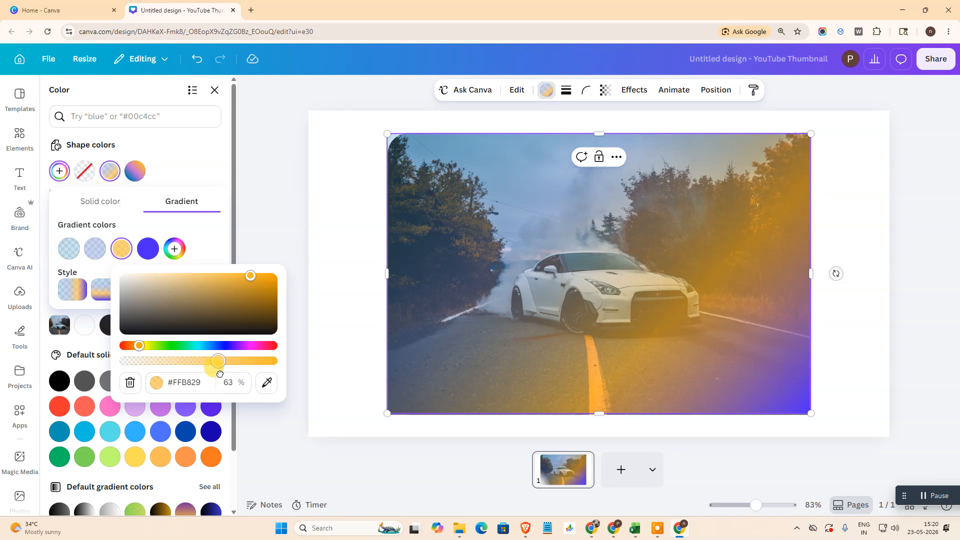
pyautogui.click(209, 234)
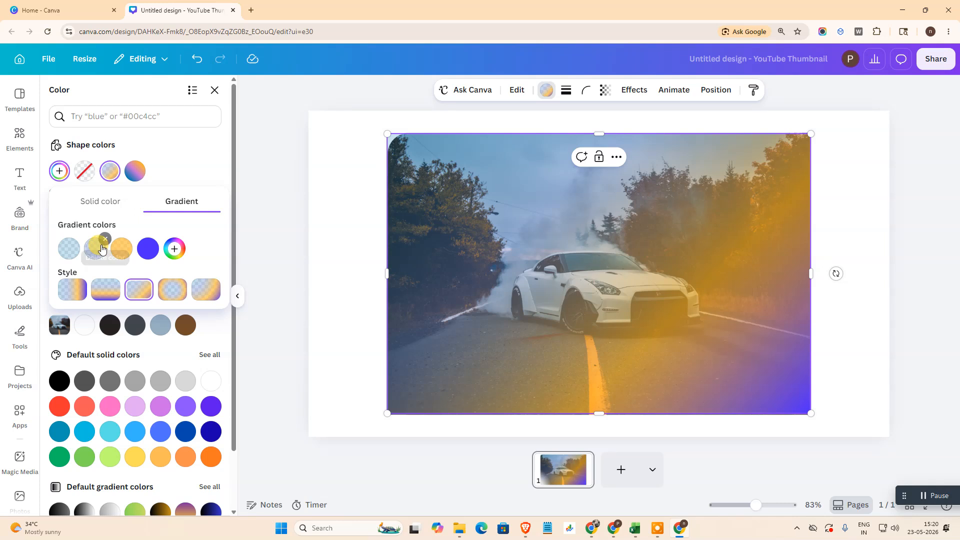
# Remove both blue colours from the gradient and apply the linear style running horizontally from orange to violet
pyautogui.click(105, 240)
pyautogui.click(79, 239)
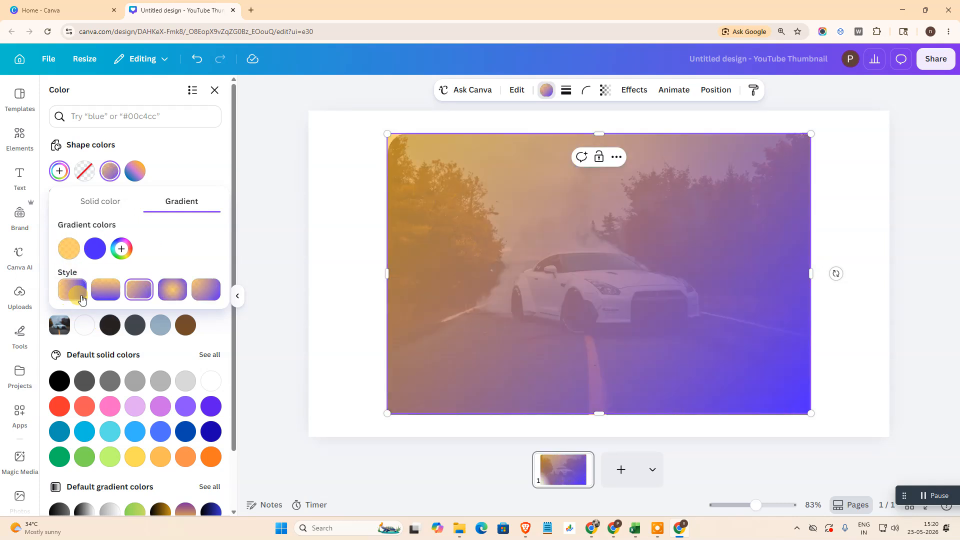
pyautogui.click(75, 291)
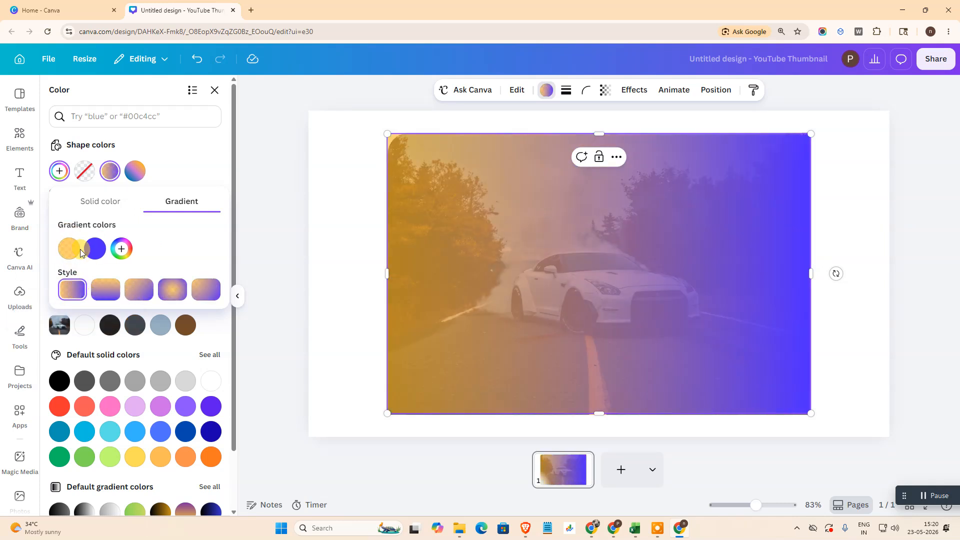
# Reduce the orange gradient colour's opacity to 0% to make that side of the rectangle transparent
pyautogui.click(69, 249)
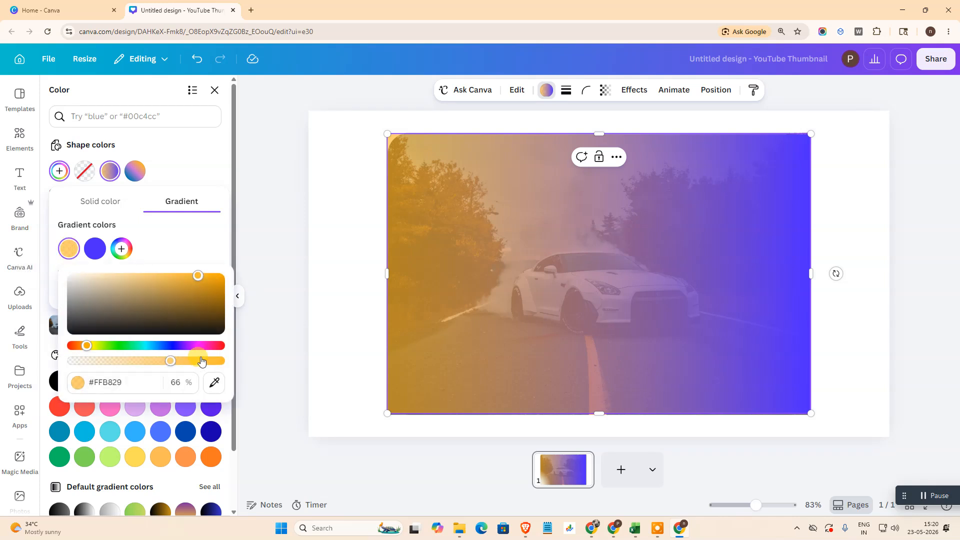
pyautogui.moveTo(163, 362); pyautogui.dragTo(106, 363)
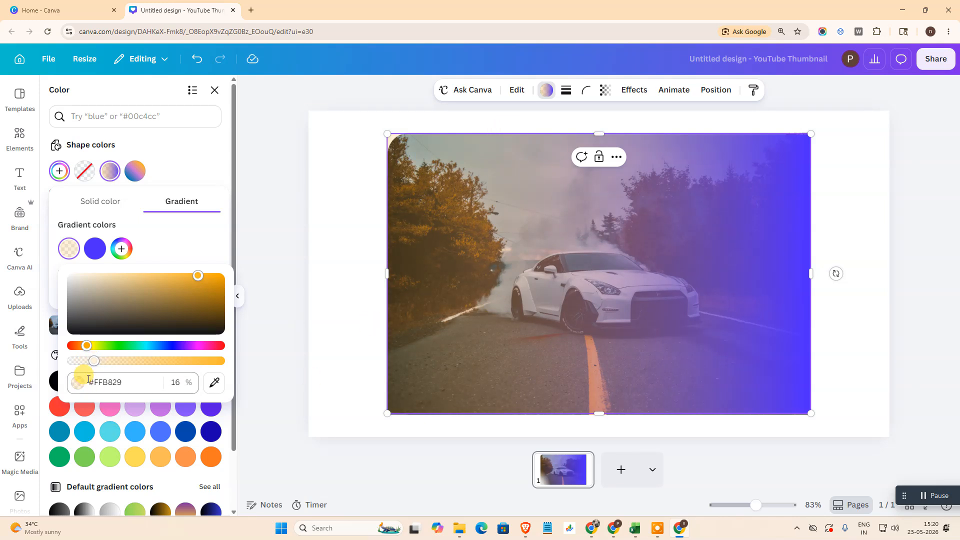
pyautogui.moveTo(92, 360); pyautogui.dragTo(79, 364)
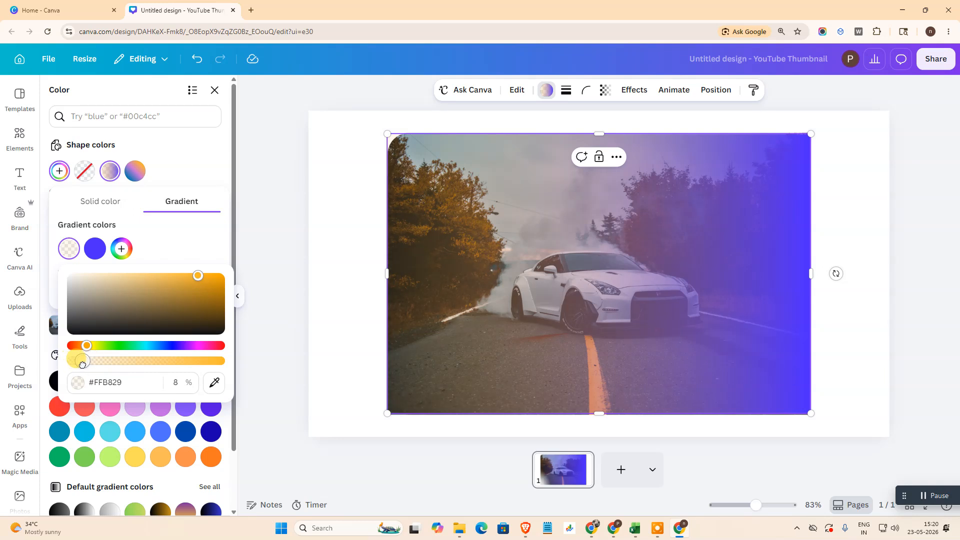
pyautogui.moveTo(79, 365); pyautogui.dragTo(61, 367)
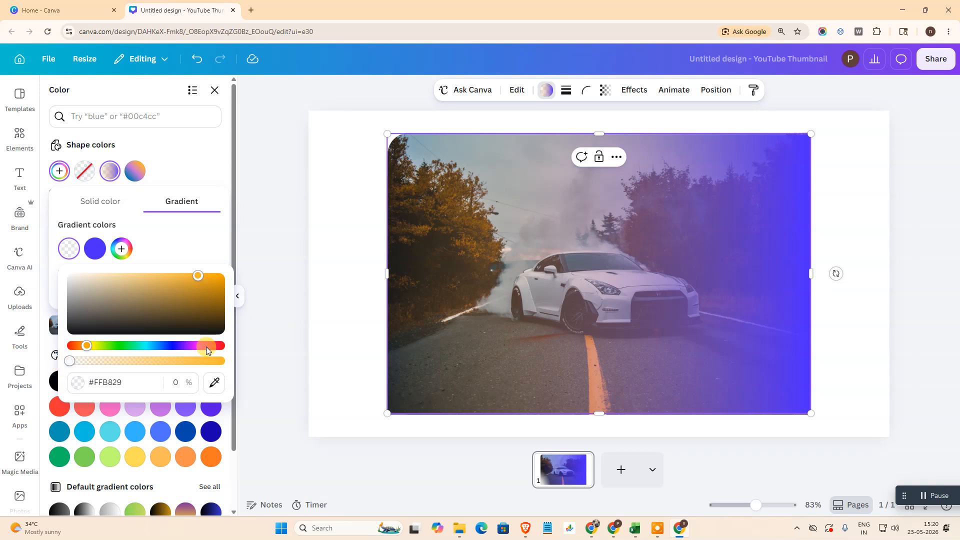
# Set the violet gradient colour to a muted #5D4BB4 at 95% opacity and deselect the rectangle
pyautogui.click(97, 250)
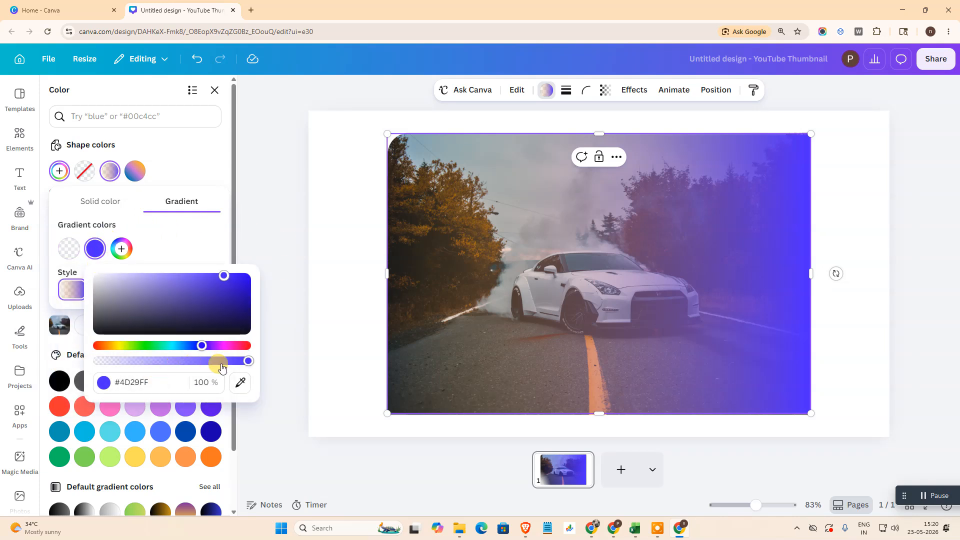
pyautogui.moveTo(246, 361)
pyautogui.mouseDown()
pyautogui.moveTo(237, 364)
pyautogui.moveTo(248, 361)
pyautogui.mouseUp()
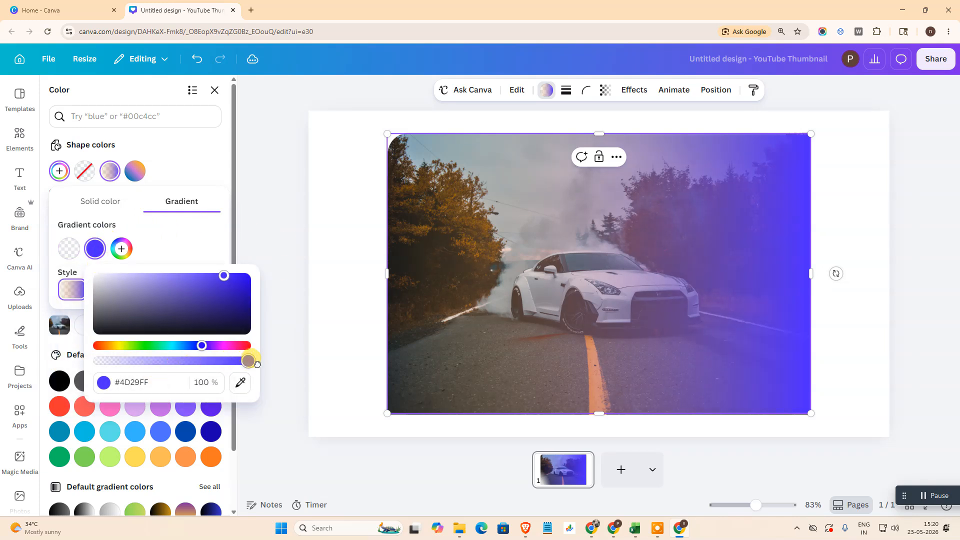
pyautogui.click(224, 276)
pyautogui.moveTo(220, 277); pyautogui.dragTo(184, 292)
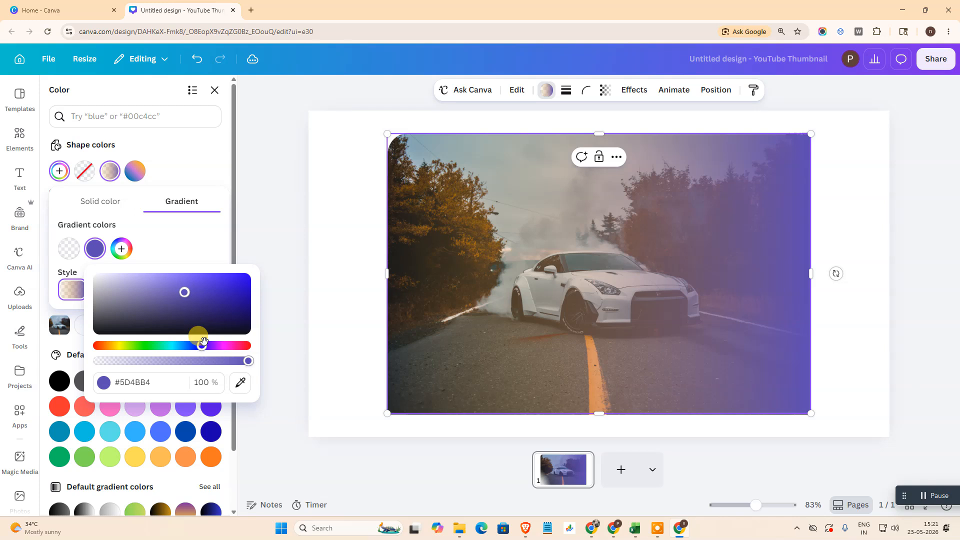
pyautogui.moveTo(244, 362)
pyautogui.mouseDown()
pyautogui.moveTo(224, 362)
pyautogui.moveTo(242, 365)
pyautogui.mouseUp()
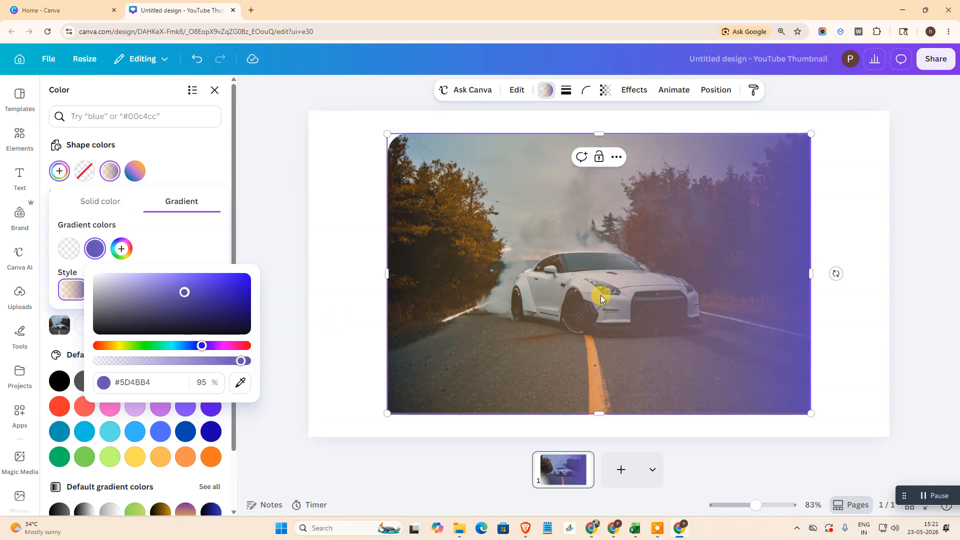
pyautogui.click(637, 268)
pyautogui.click(852, 208)
pyautogui.click(951, 230)
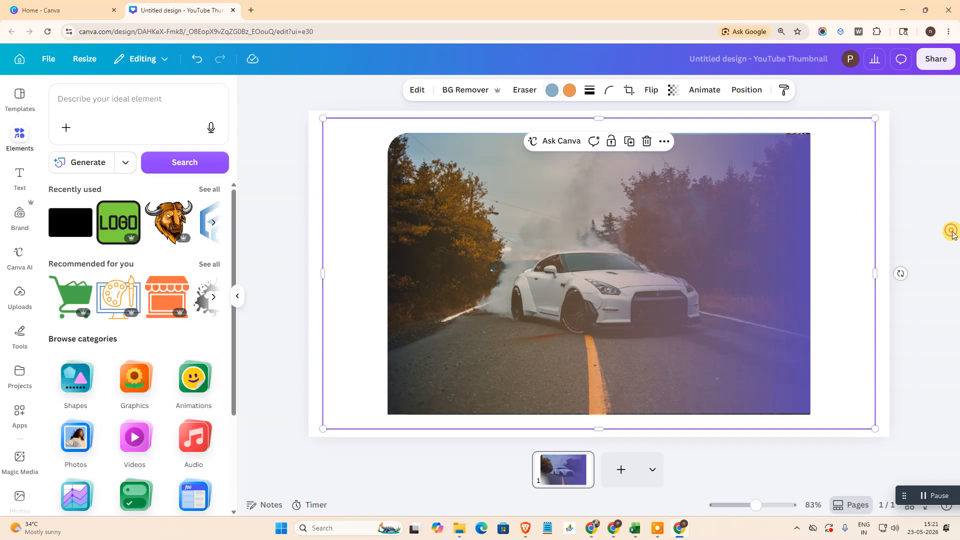